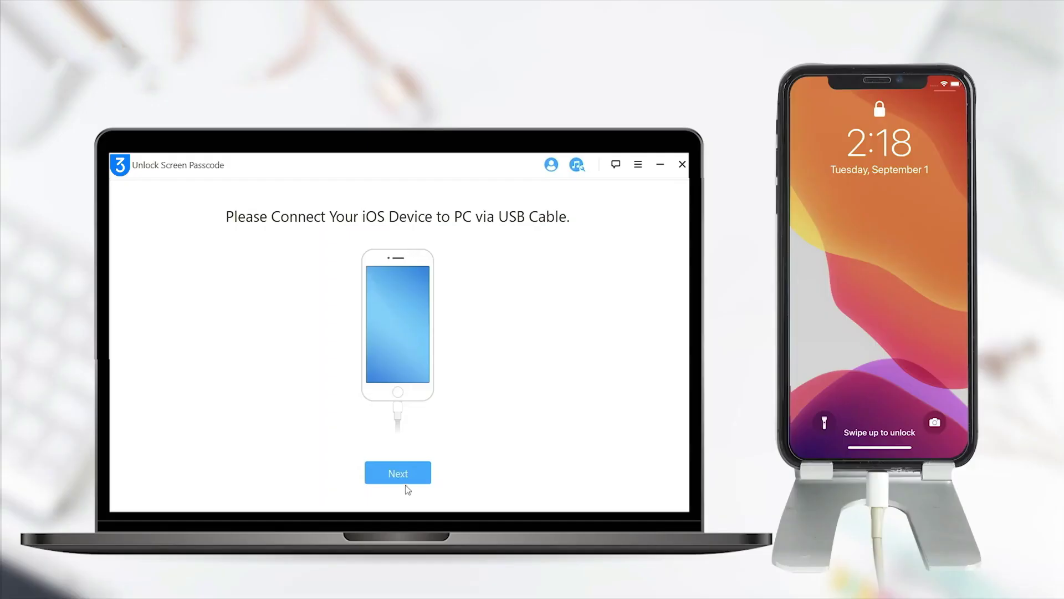
Continue past the connect page now that the iPhone is cabled, loading its device info.
click(399, 474)
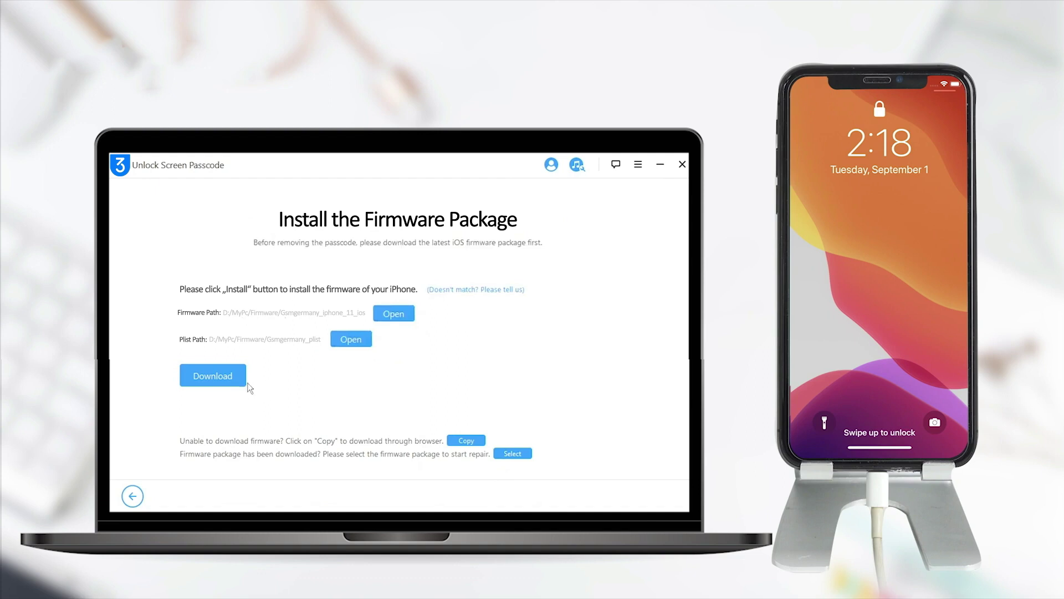
Download the firmware package, then start extracting it for passcode removal.
click(220, 383)
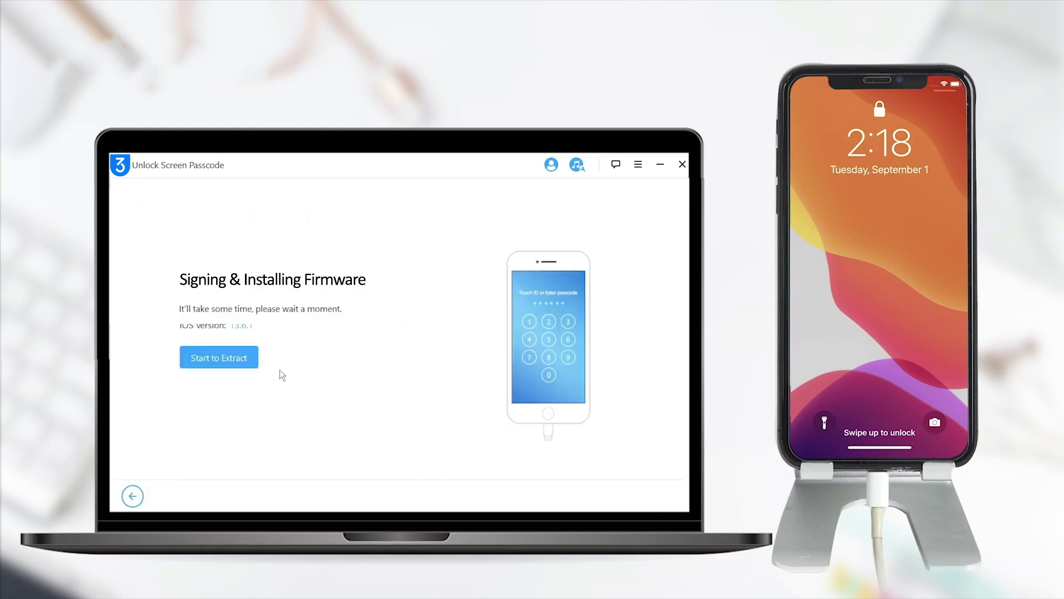
click(232, 359)
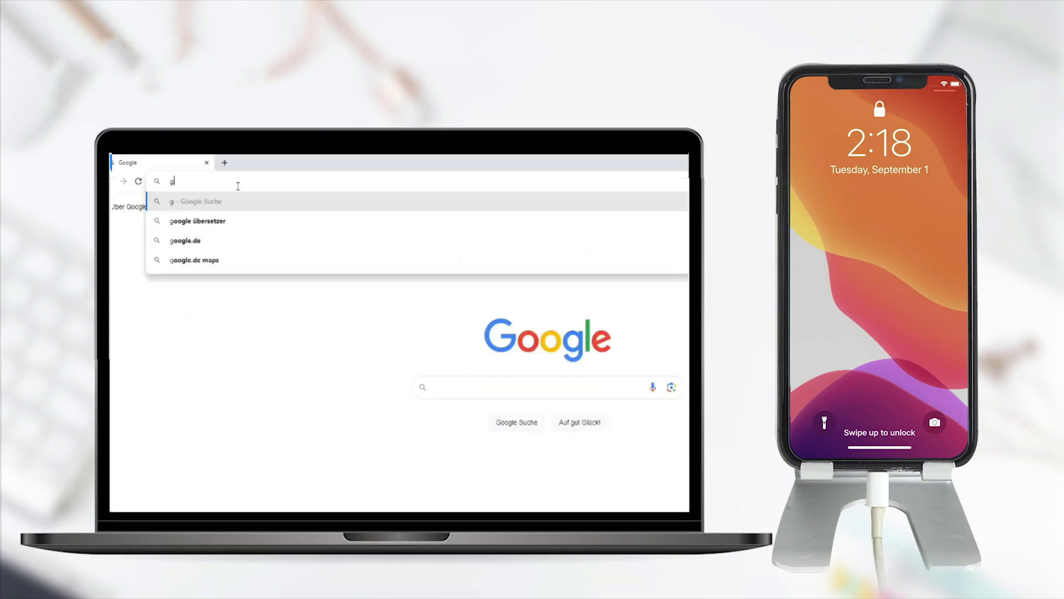
text(smgerma)
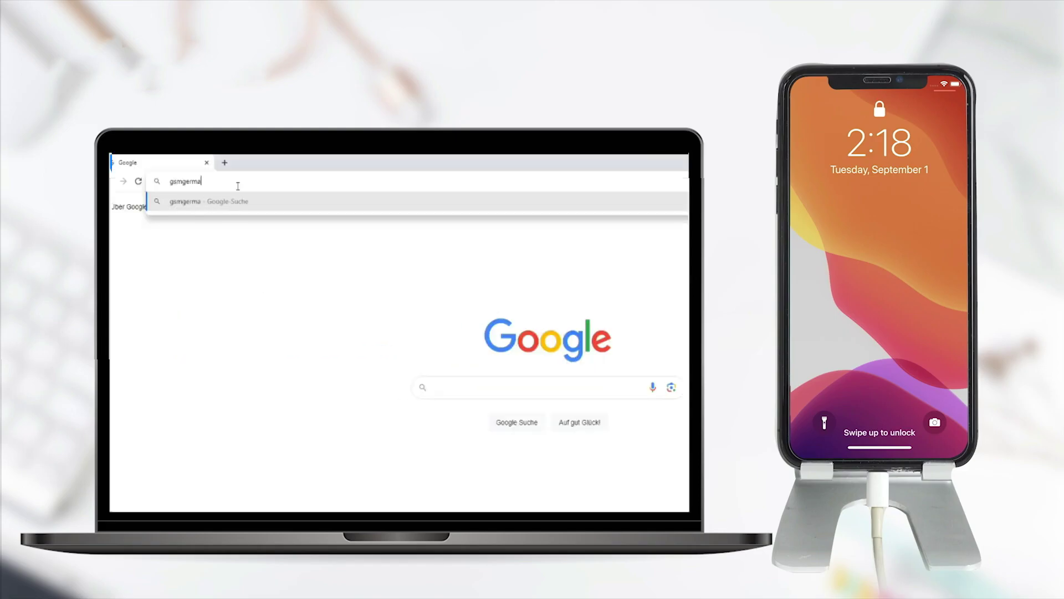
text(.com)
Load gsmgermany.com in Chrome to reach the GSMGermany Service Tool page.
key(Return)
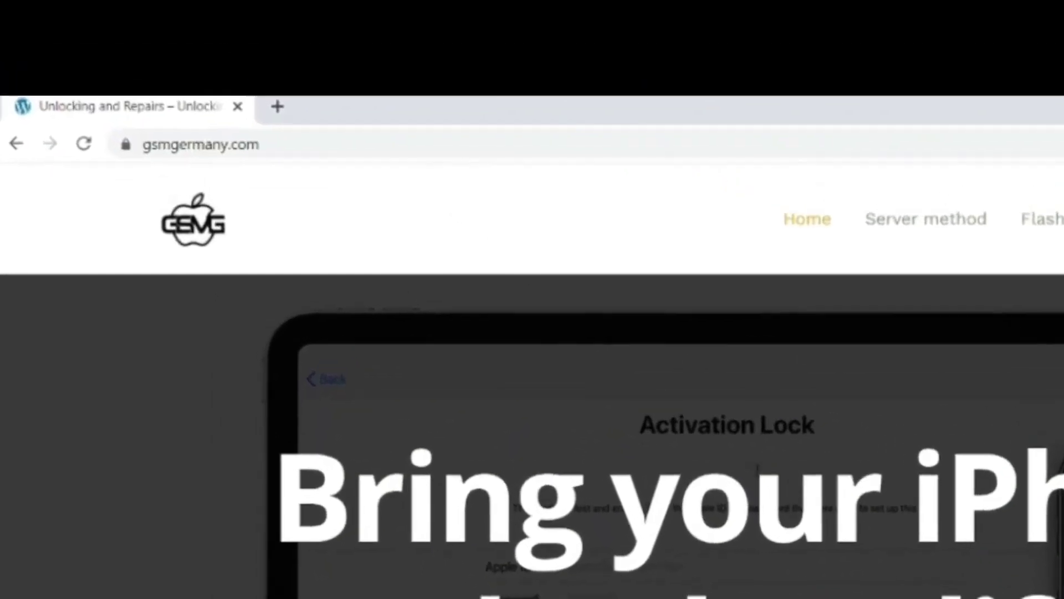
scroll(765, 508, down, 3)
scroll(732, 441, down, 3)
scroll(674, 390, up, 3)
scroll(527, 399, down, 3)
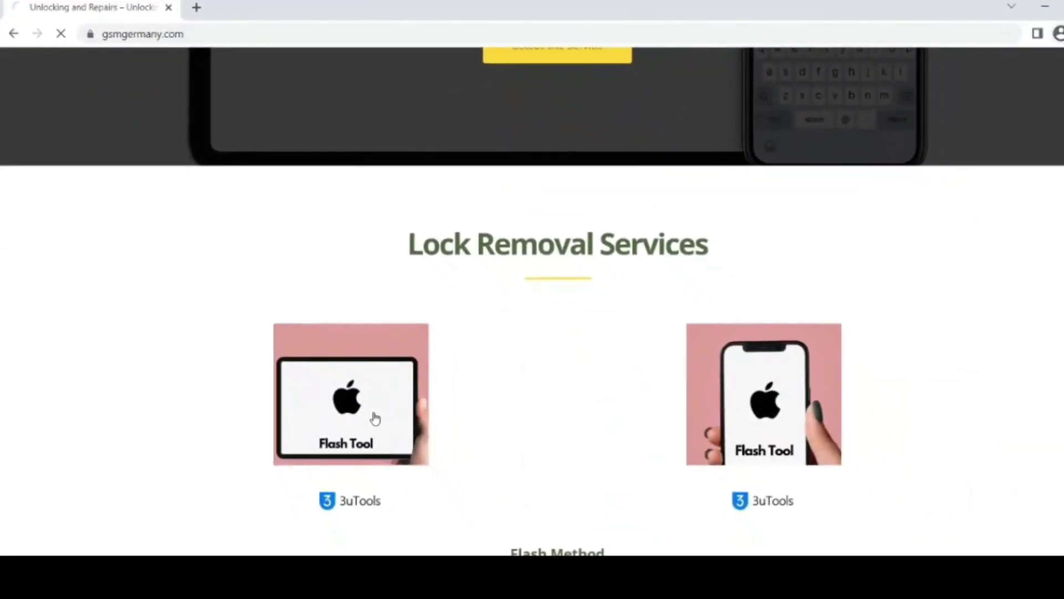
scroll(438, 399, down, 2)
Go through the Flash Tool card to the Signature File page with the PLIST signature files.
click(438, 391)
scroll(243, 430, down, 5)
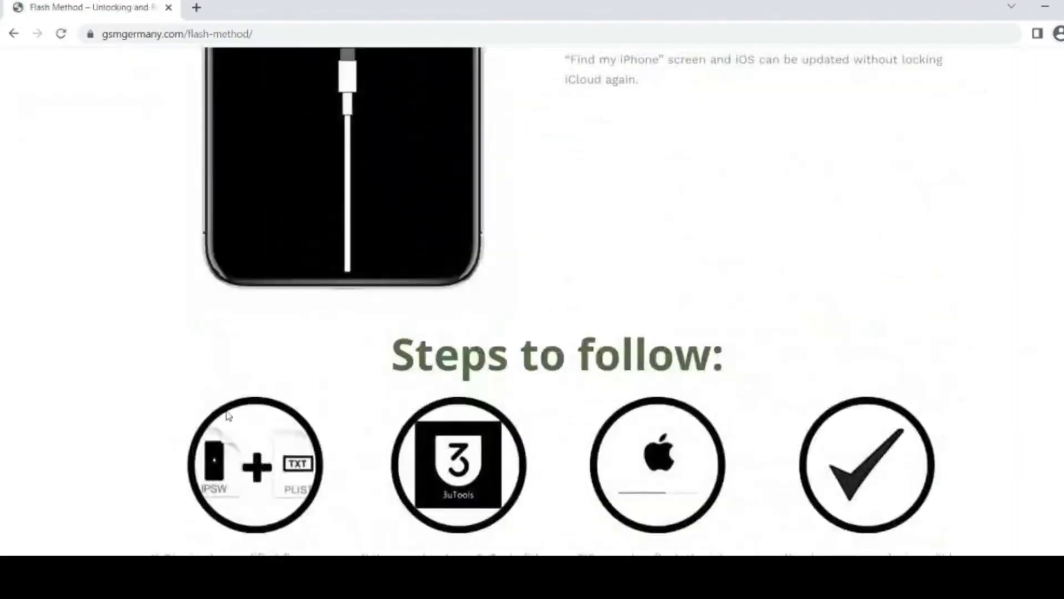
scroll(243, 430, down, 3)
scroll(577, 280, up, 2)
scroll(884, 92, up, 6)
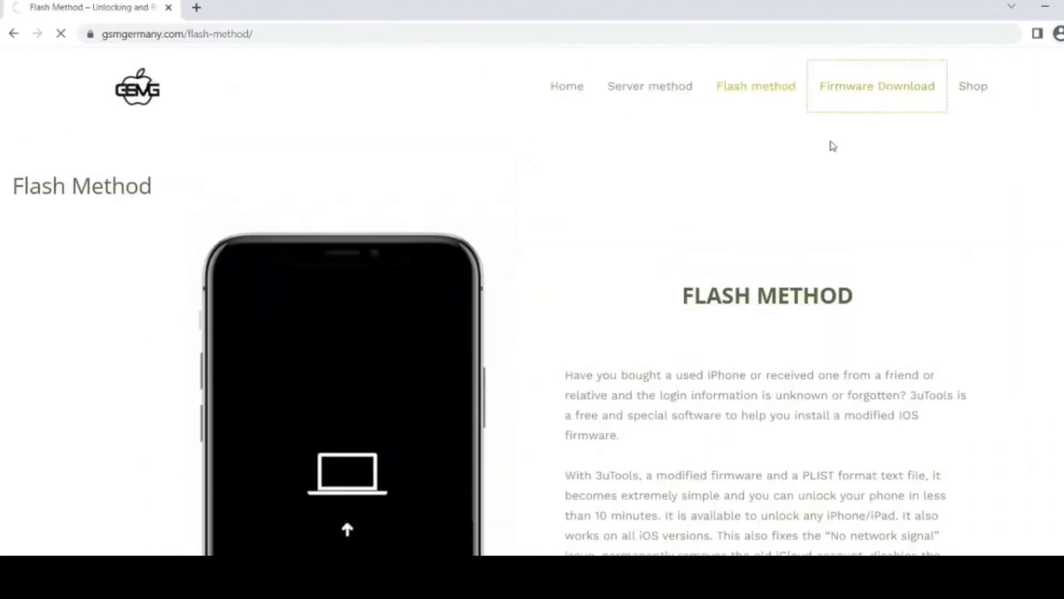
scroll(595, 138, down, 2)
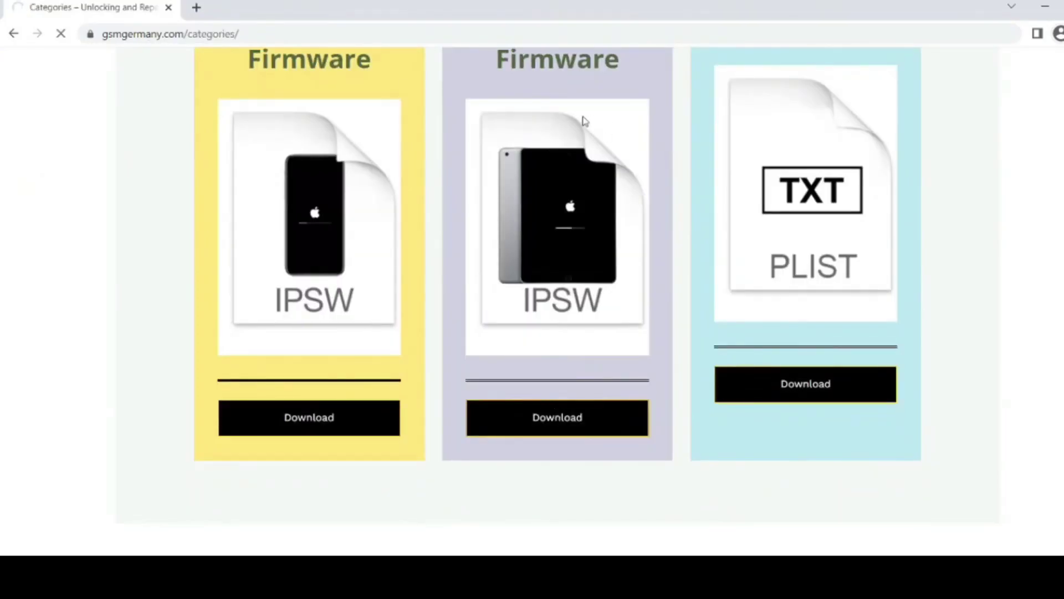
scroll(428, 340, down, 2)
scroll(870, 106, up, 2)
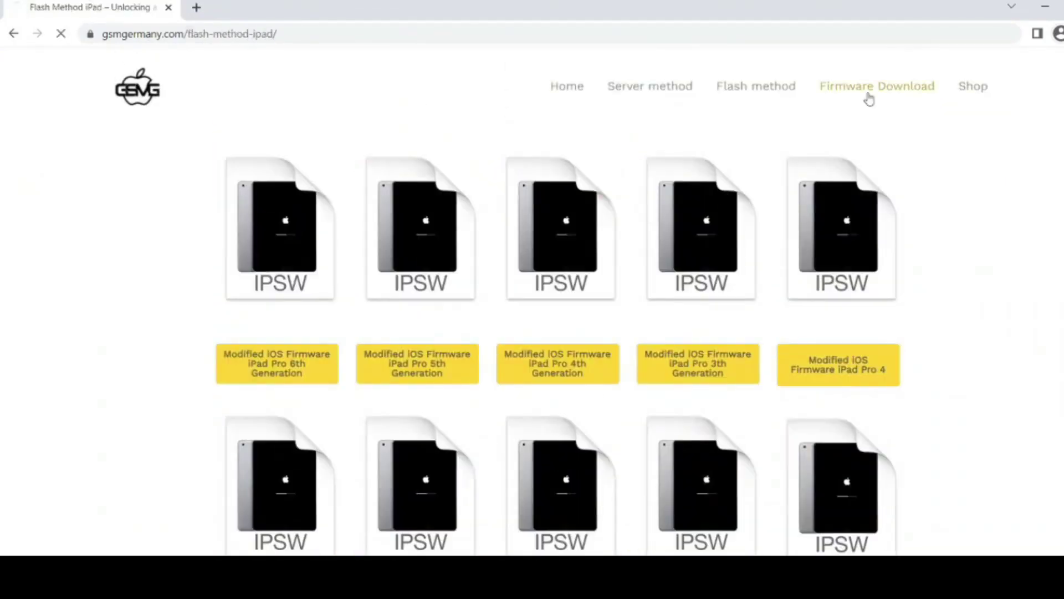
scroll(737, 405, down, 2)
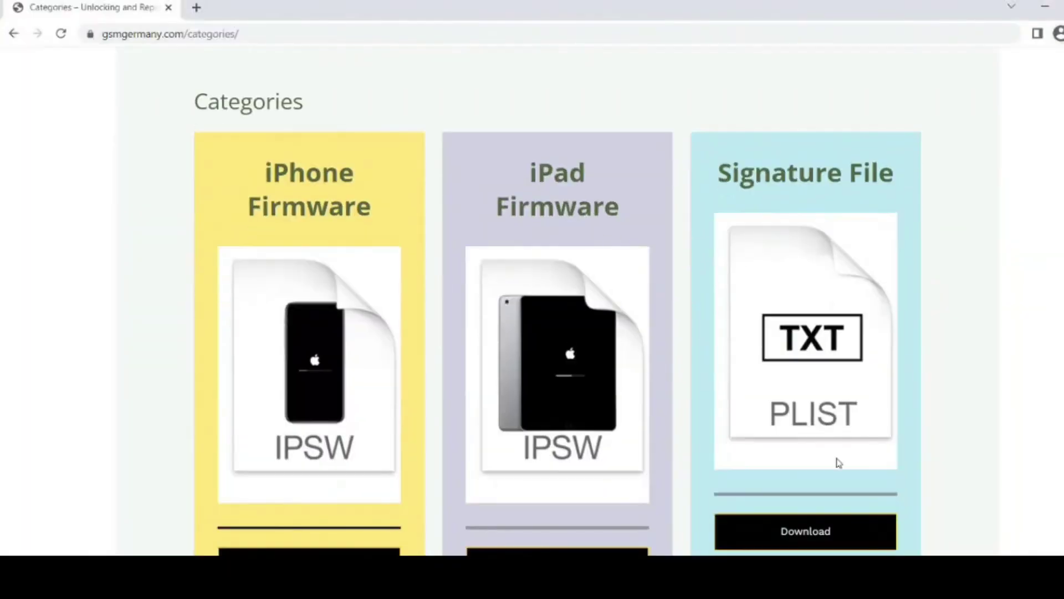
click(850, 242)
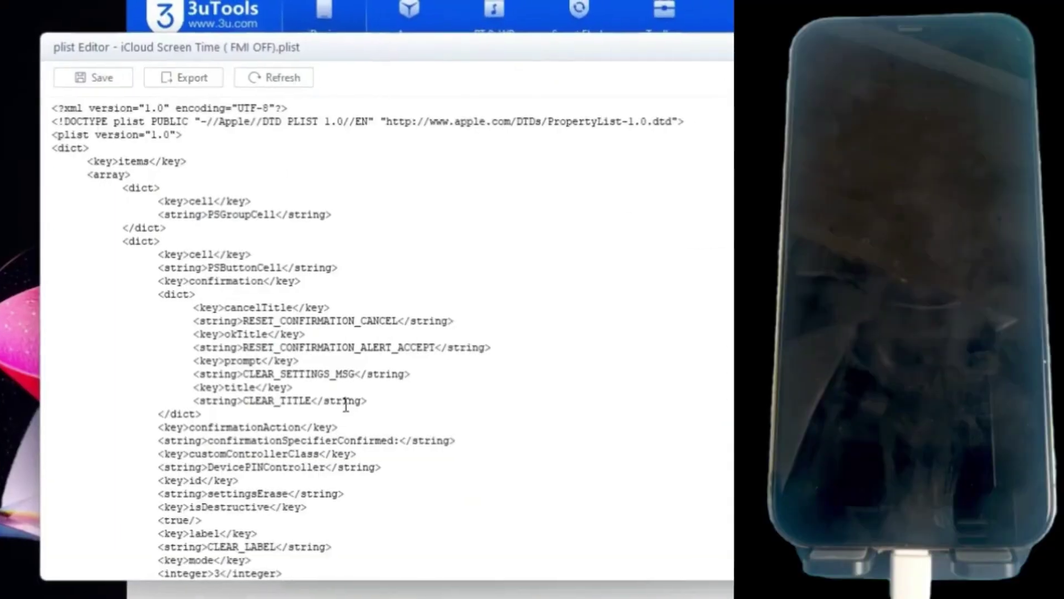
Select and copy the entire iCloud Screen Time (FMI OFF) plist text.
key(ctrl+a)
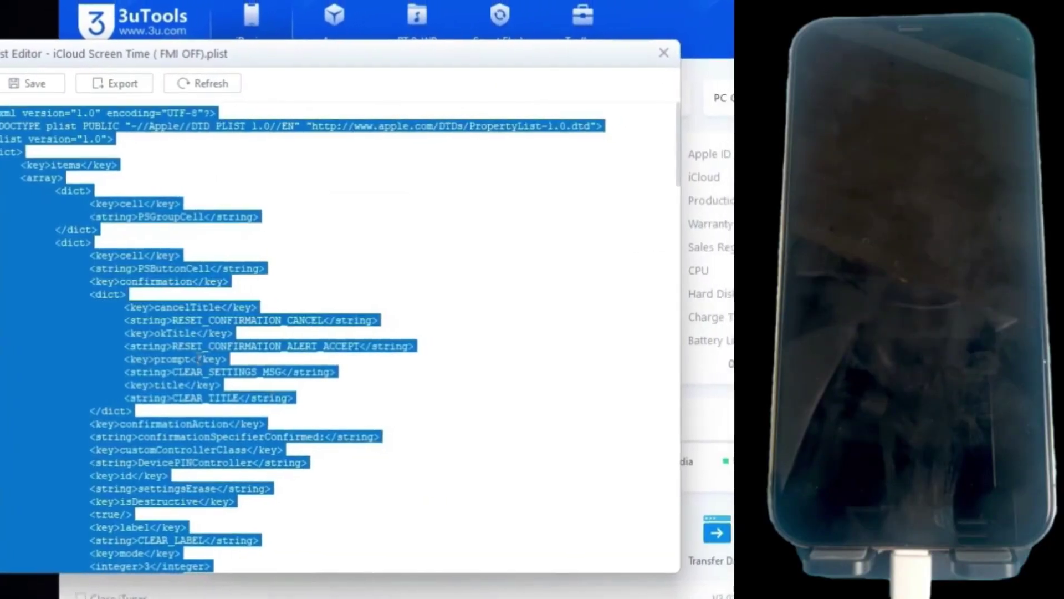
right_click(167, 360)
click(185, 405)
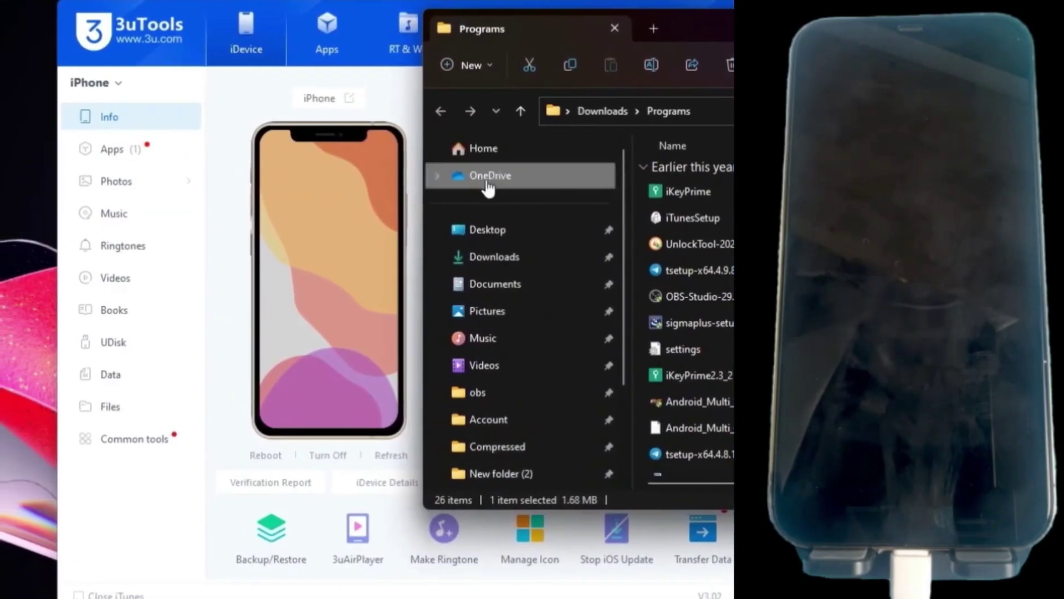
scroll(535, 352, down, 2)
scroll(538, 358, up, 2)
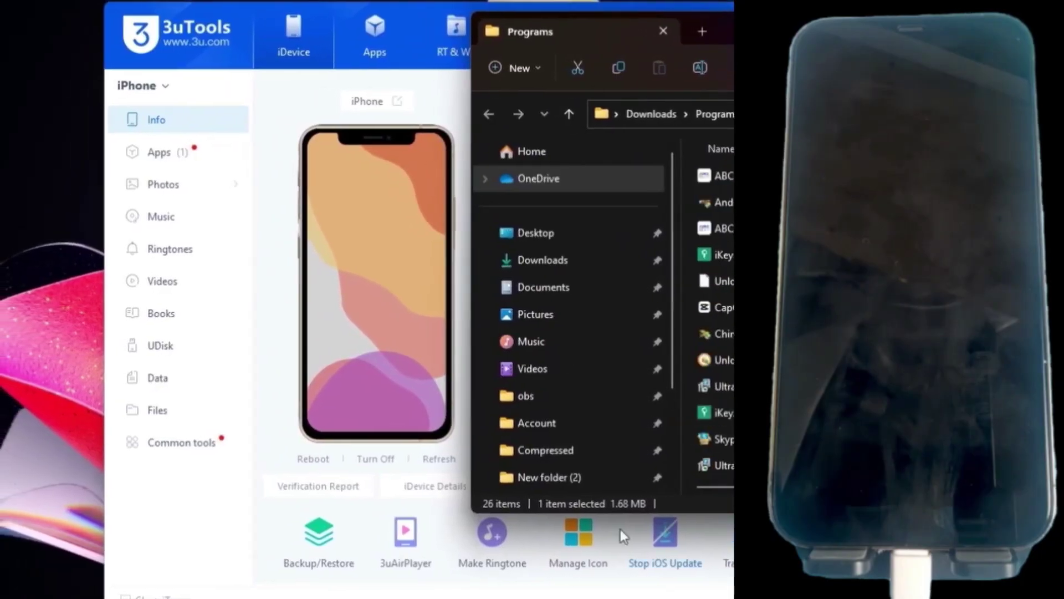
scroll(532, 349, down, 3)
Browse Local Disk (C:) > Program Files (x86) > 3uTools, then back out of it.
click(607, 420)
click(574, 451)
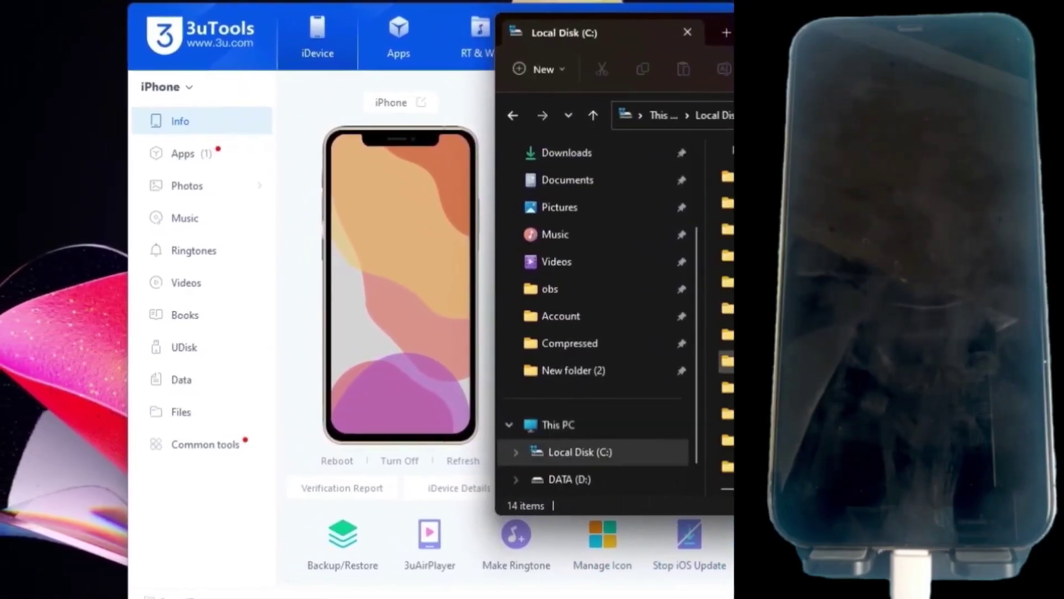
double_click(723, 166)
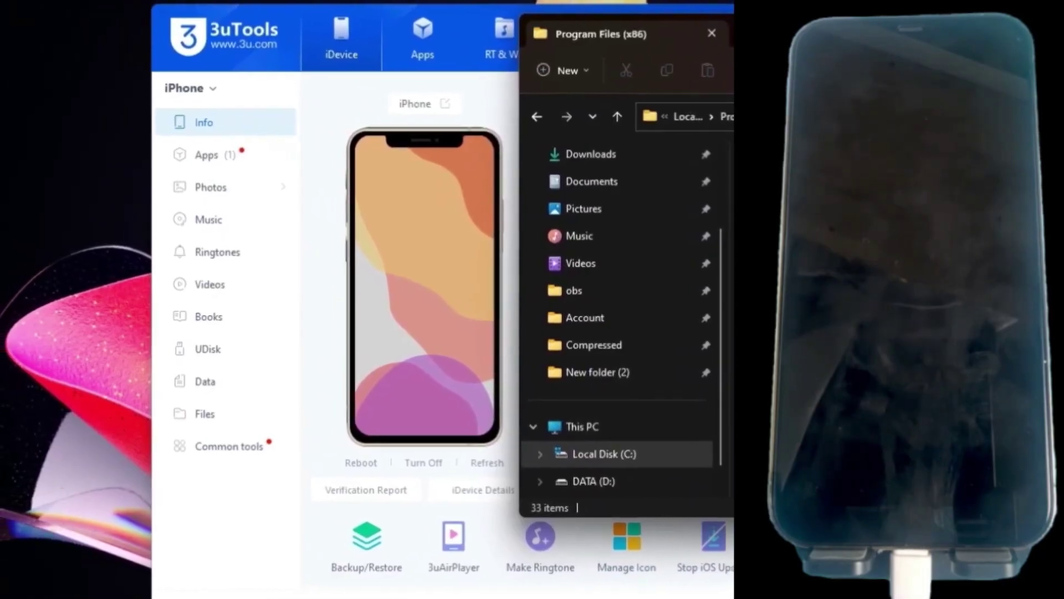
click(549, 117)
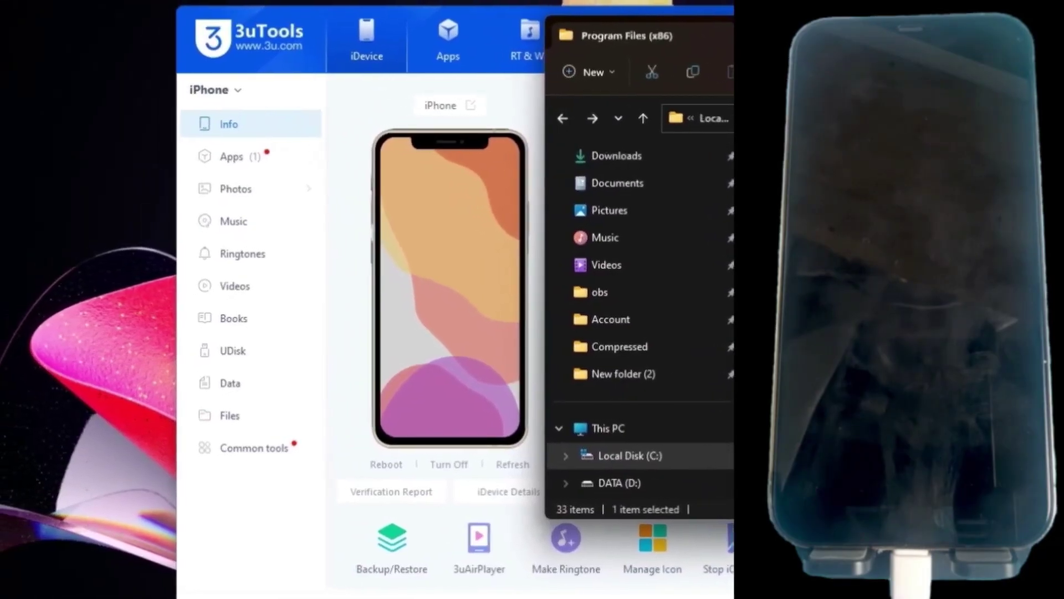
Switch to DATA (D:) > 3uTools > Files where the deviceinfo log is stored.
click(656, 456)
click(644, 483)
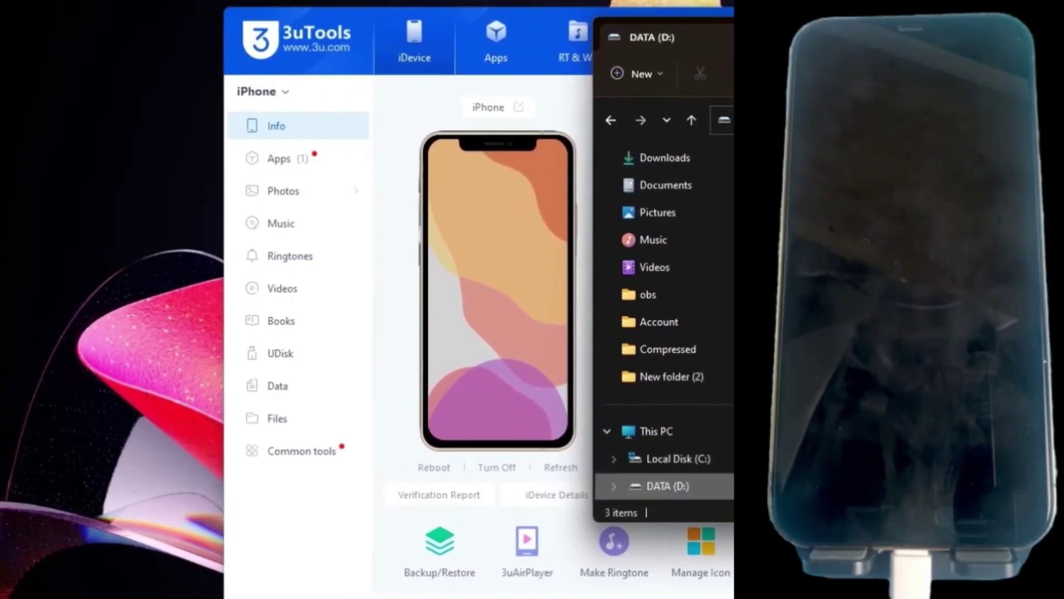
double_click(723, 167)
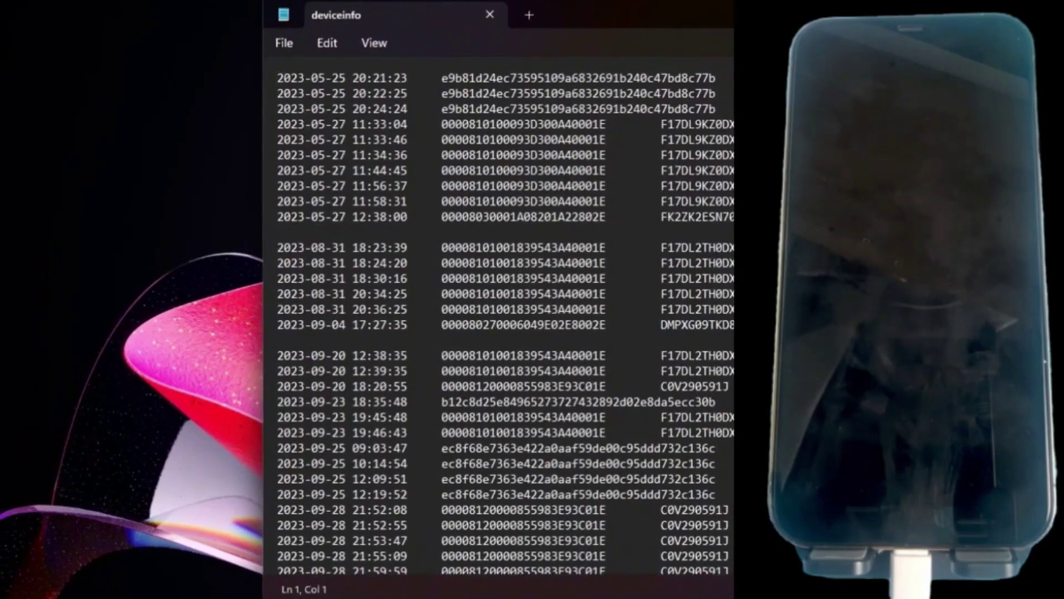
scroll(511, 308, down, 10)
Paste the copied plist XML on a new line at the end of the deviceinfo log.
key(Return)
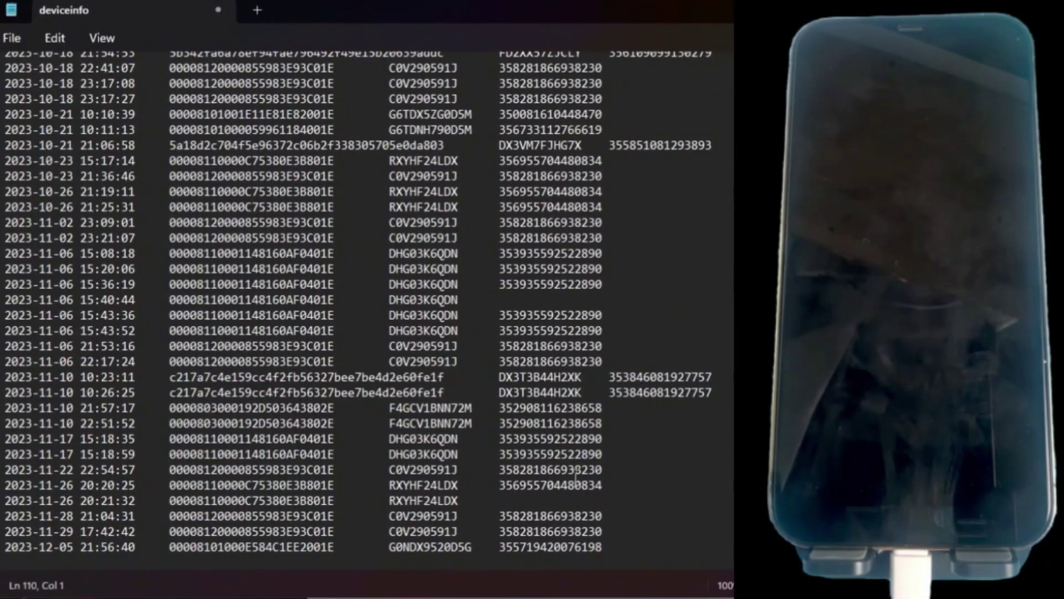
key(Return)
right_click(317, 558)
click(367, 329)
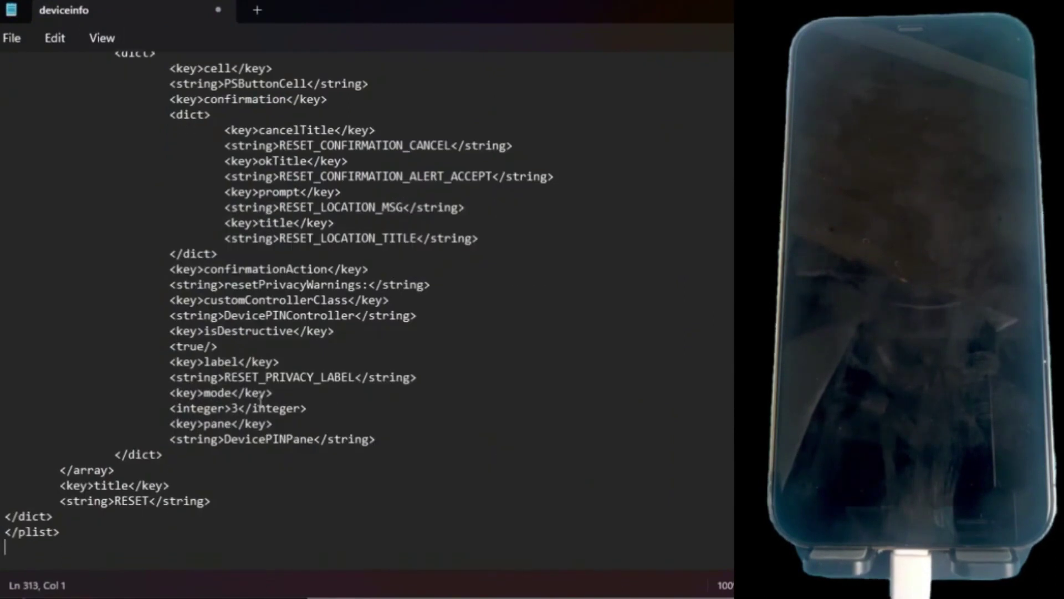
scroll(424, 345, up, 3)
scroll(425, 344, up, 3)
scroll(425, 345, up, 5)
scroll(425, 345, up, 10)
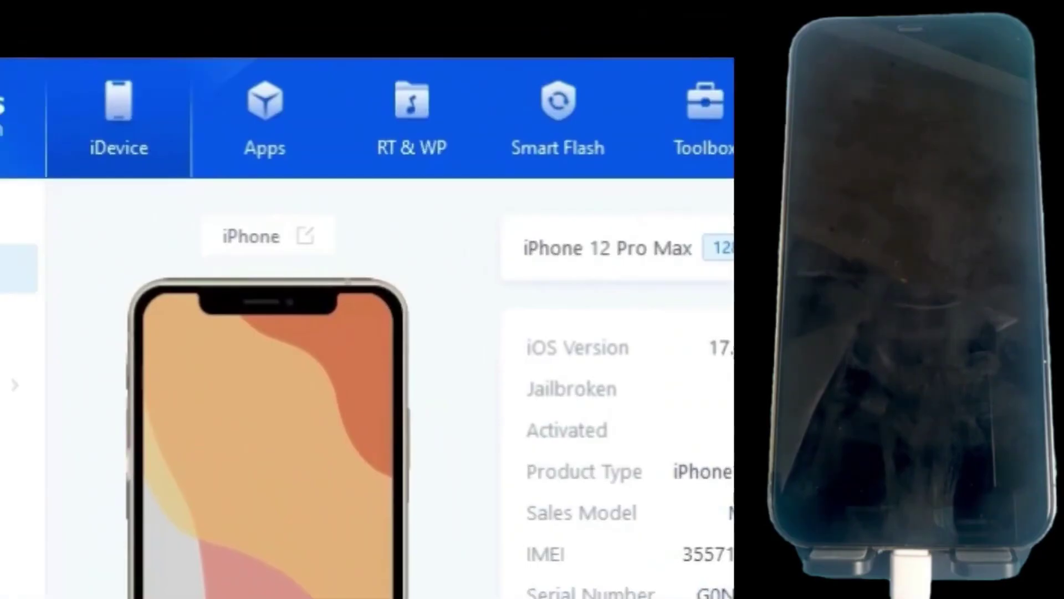
Start a Pro Flash in DFU mode, importing the firmware file to flash with data retained.
click(419, 63)
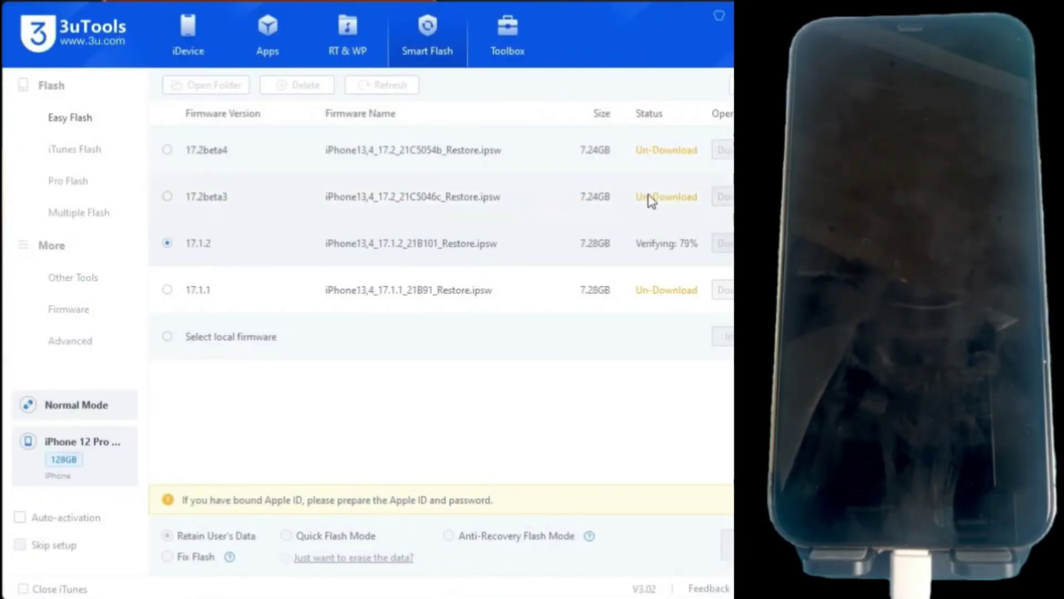
click(58, 180)
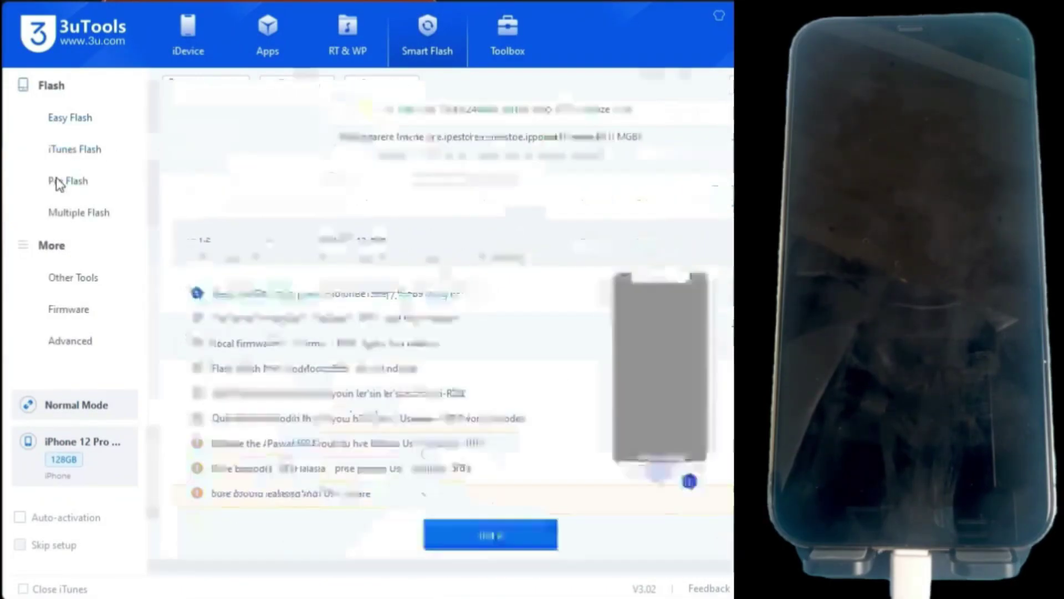
click(490, 541)
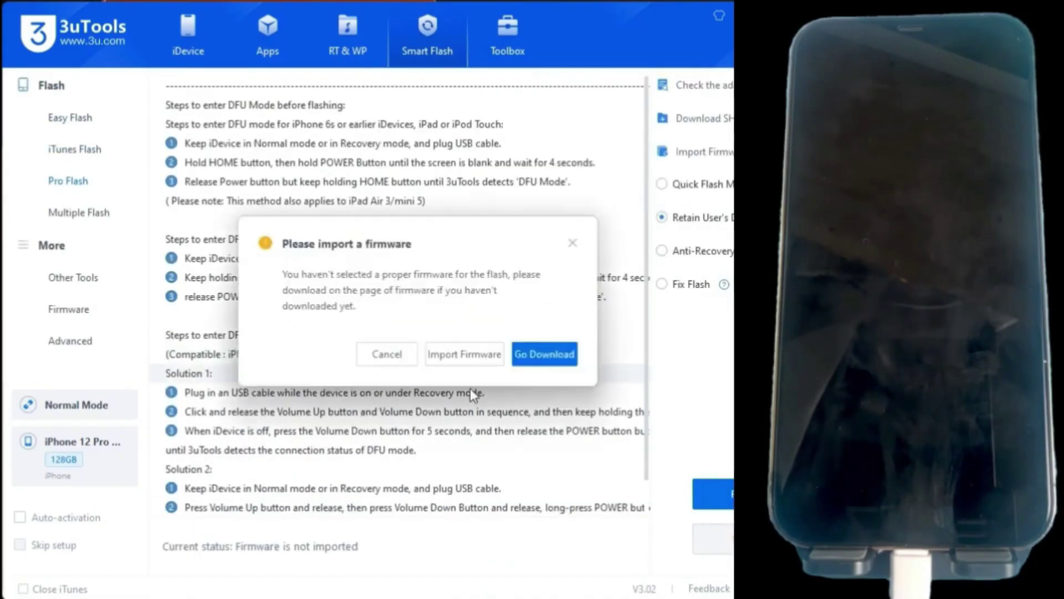
click(480, 361)
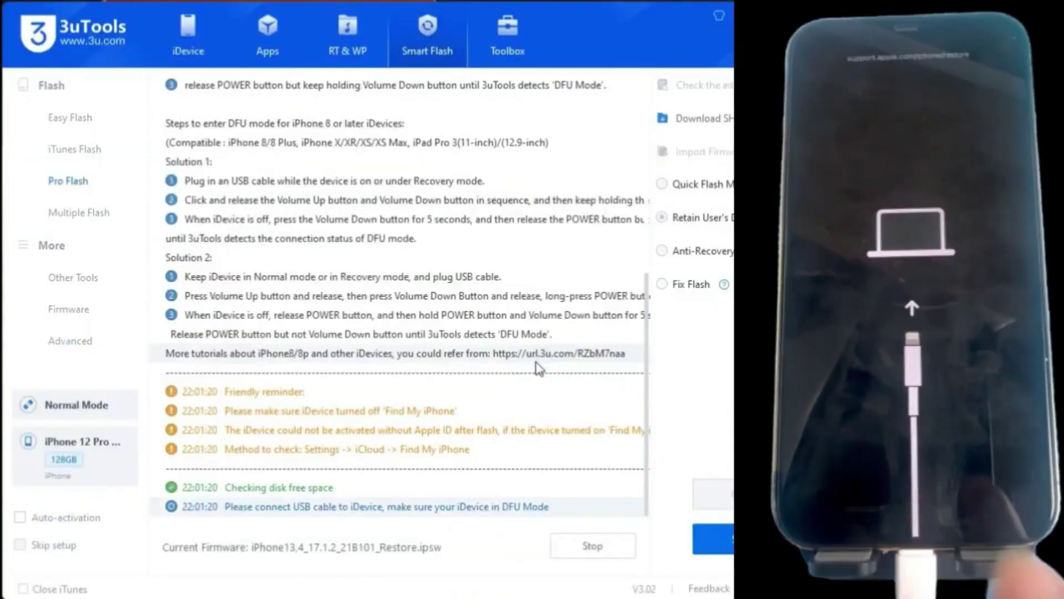
scroll(465, 466, up, 2)
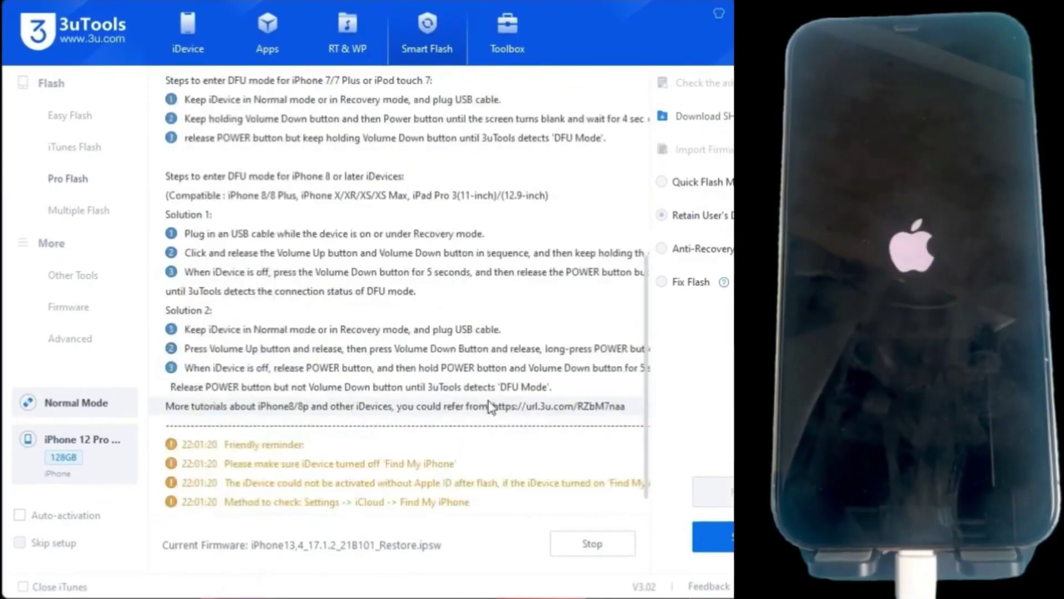
scroll(490, 406, up, 3)
scroll(491, 406, down, 3)
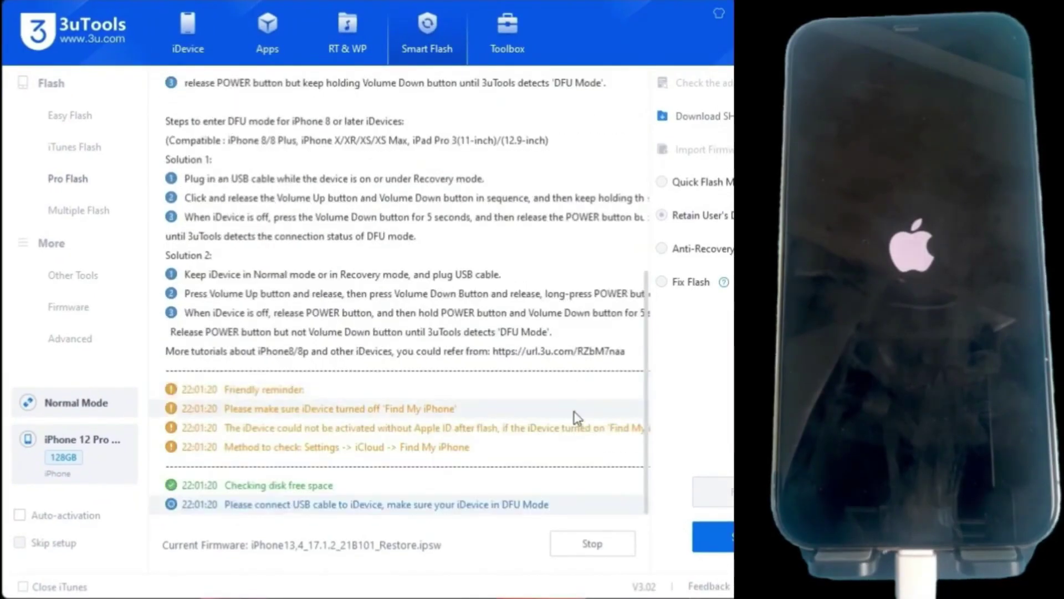
Stop and cancel the stalled flash, then confirm starting the Easy Flash quick flash instead.
click(574, 540)
click(479, 354)
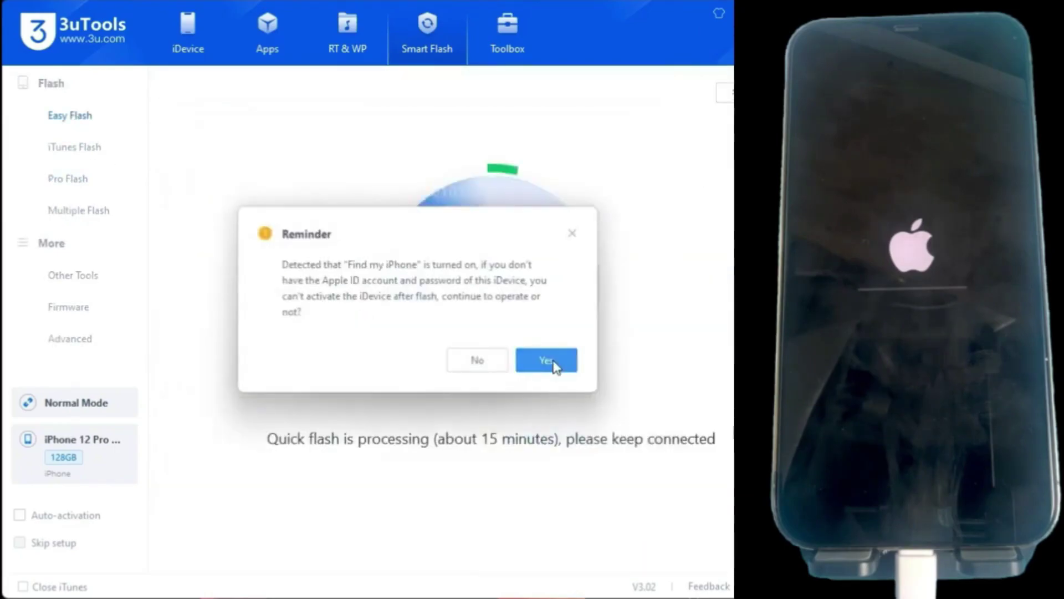
click(546, 360)
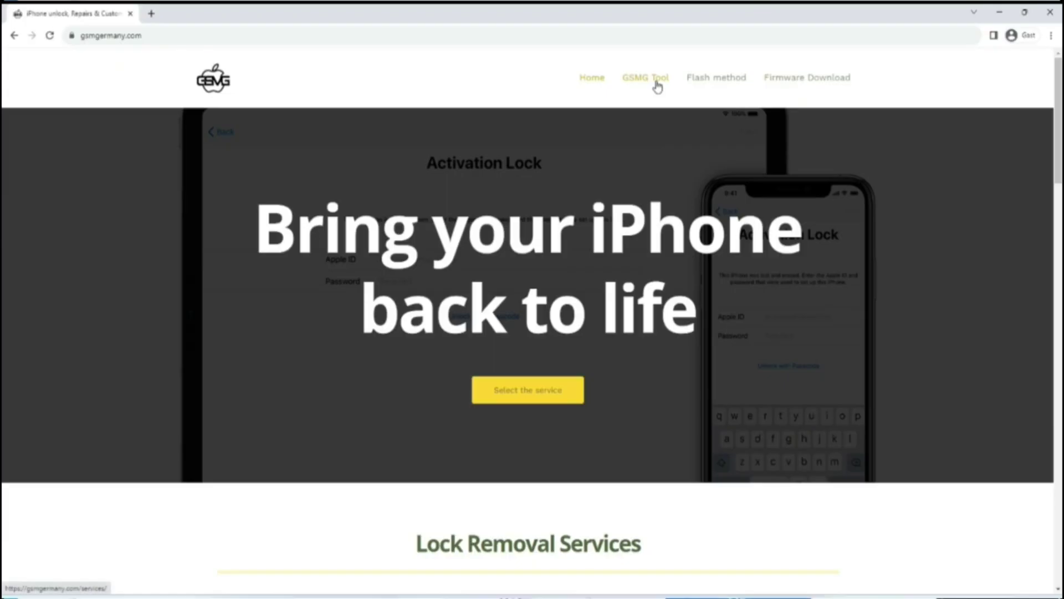
Return to the GSMGermany service tool page once the flash finishes.
click(657, 79)
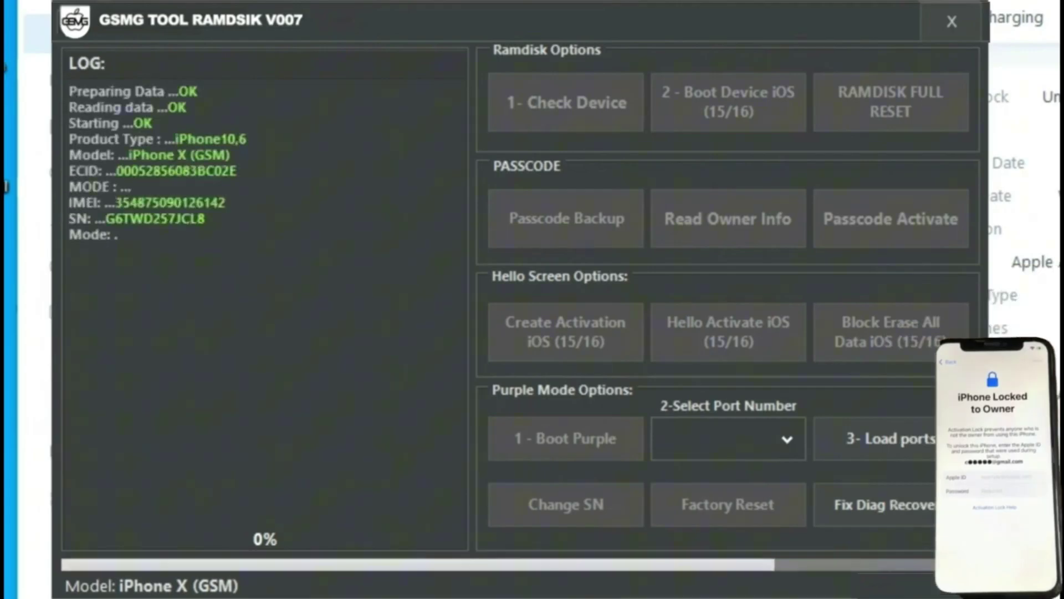
Generate the activation (HELO) file for the iPhone X and acknowledge the Success message.
key(Return)
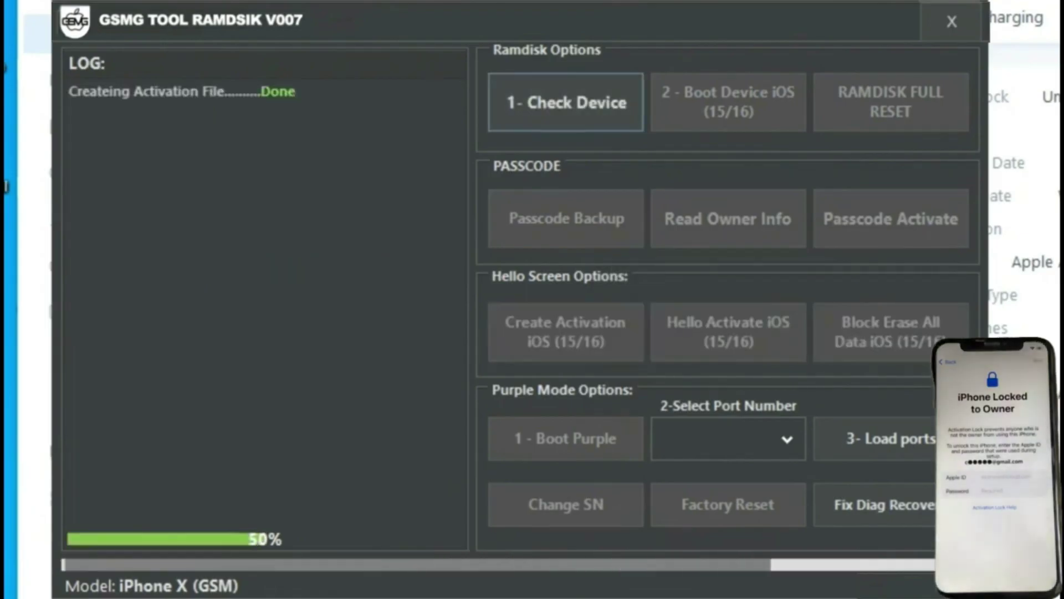
drag(744, 261, 437, 230)
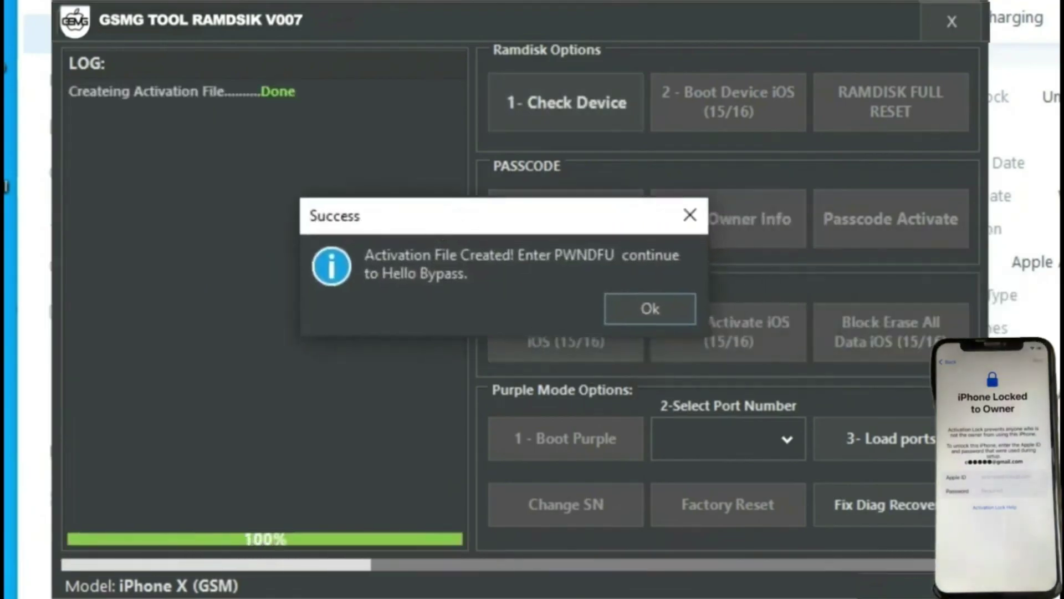
click(651, 309)
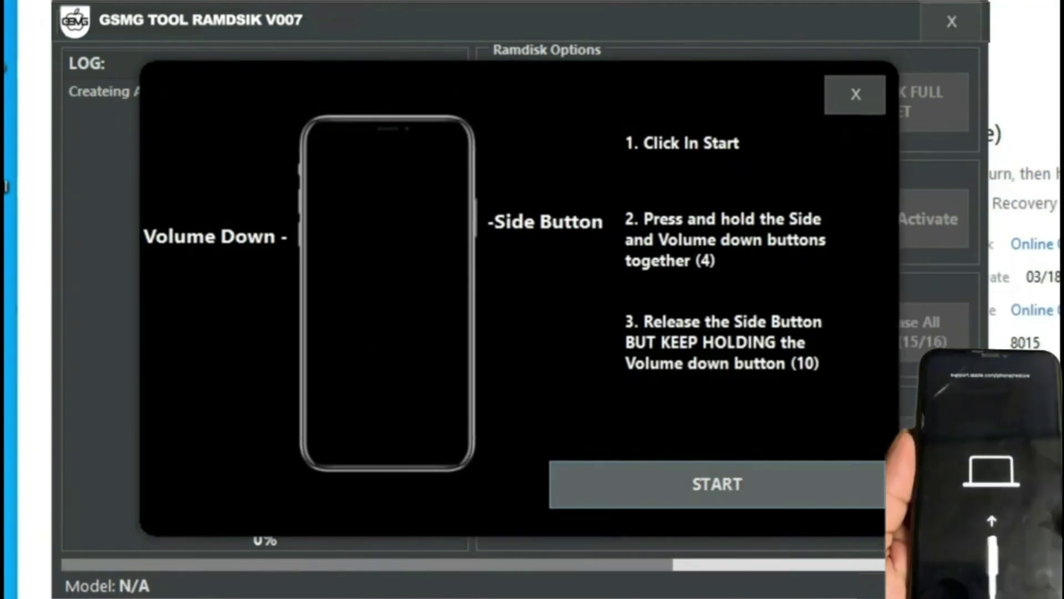
Start the DFU Helper countdown and confirm the DFU mode success message.
key(Return)
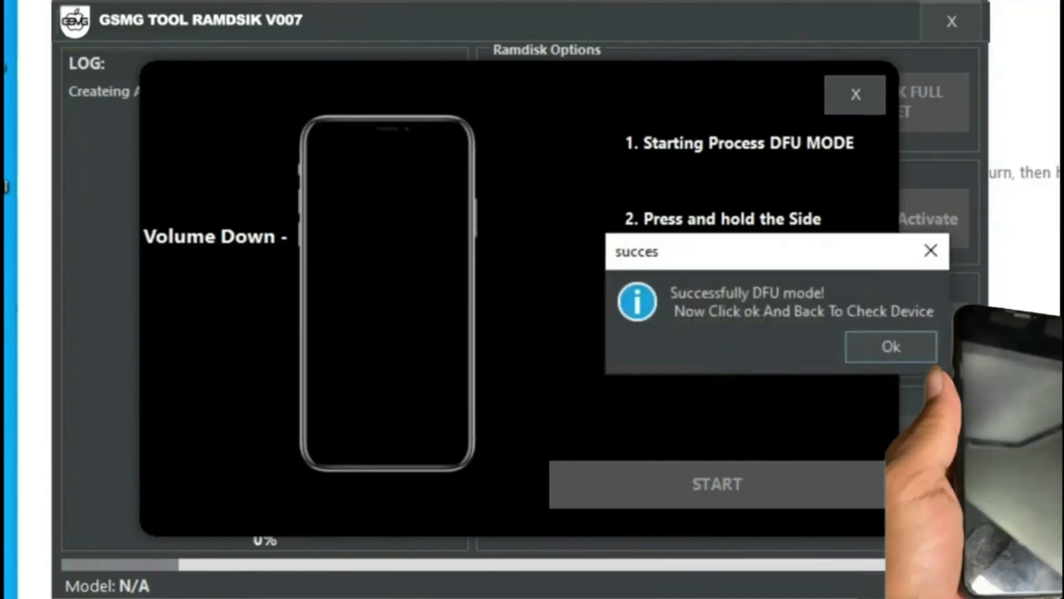
key(Return)
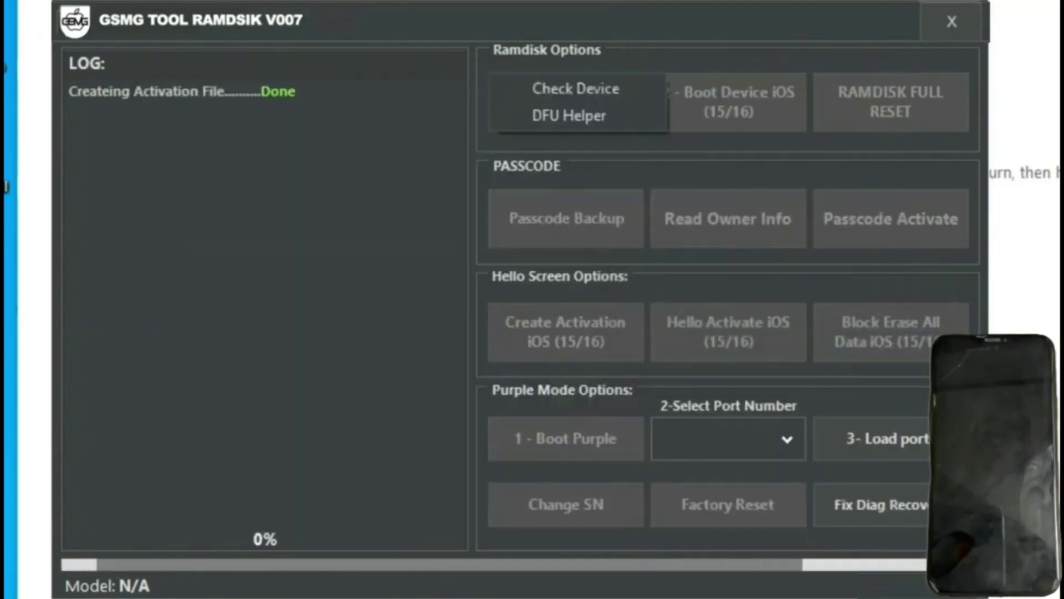
Run Check Device, dismissing the failed exploit and no-device-connected errors while retrying.
key(Return)
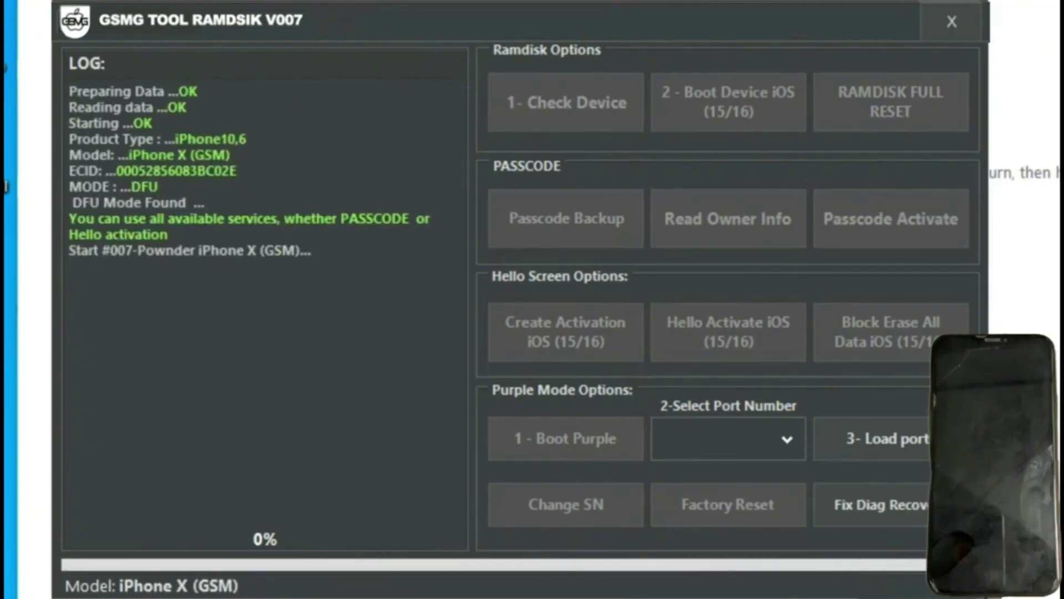
key(Return)
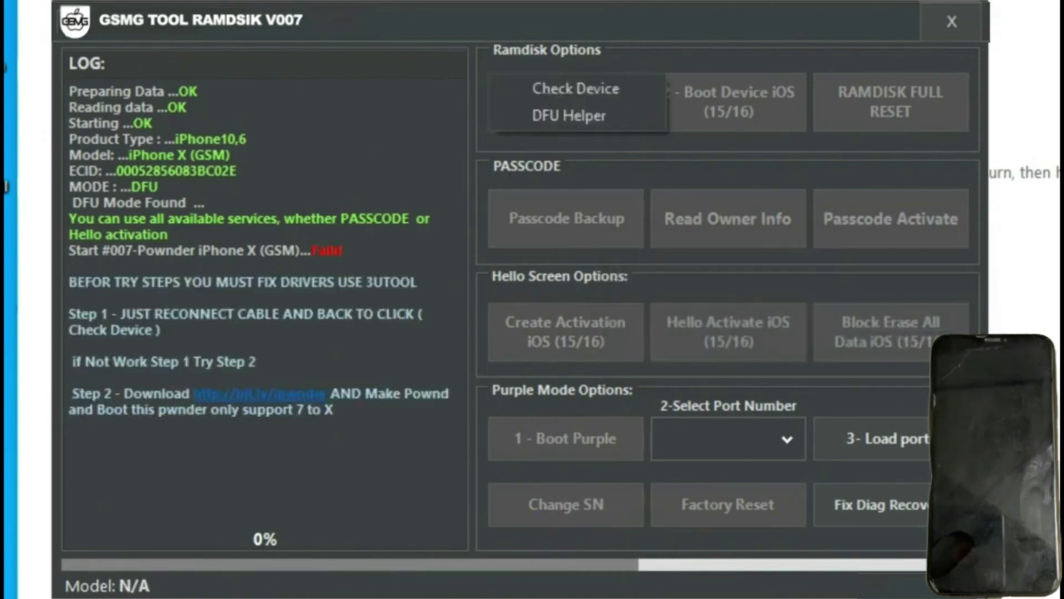
click(576, 88)
key(Return)
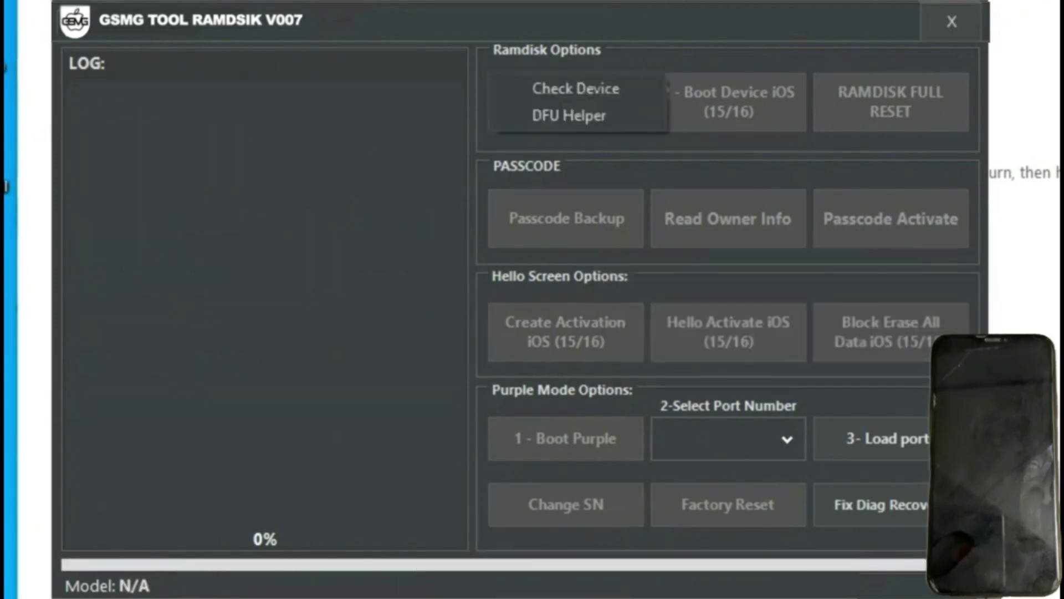
click(569, 115)
key(Return)
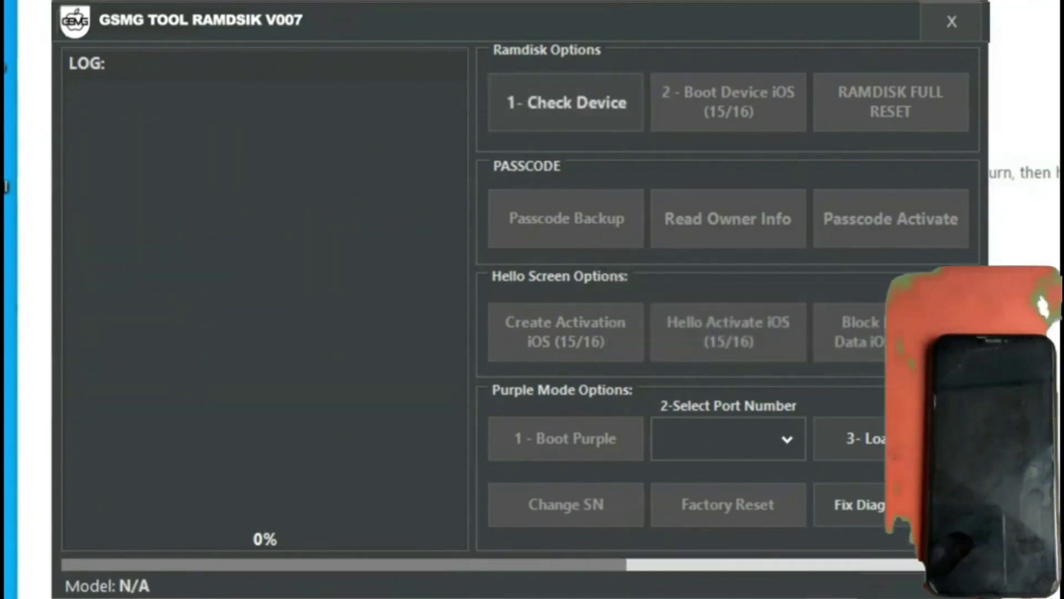
Check the reconnected iPhone X and acknowledge the PWNED Success message.
click(567, 103)
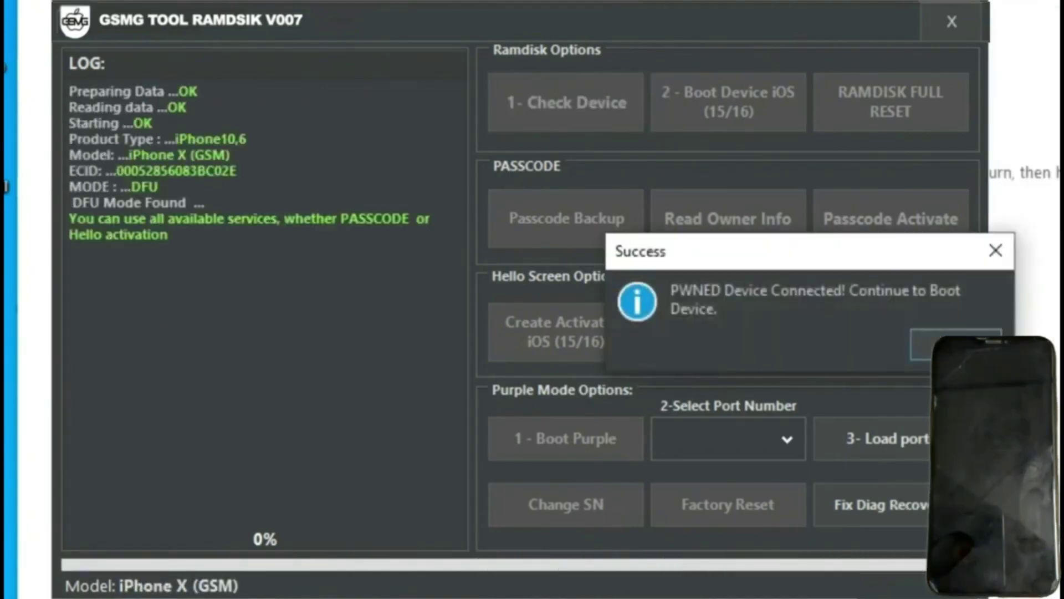
key(Return)
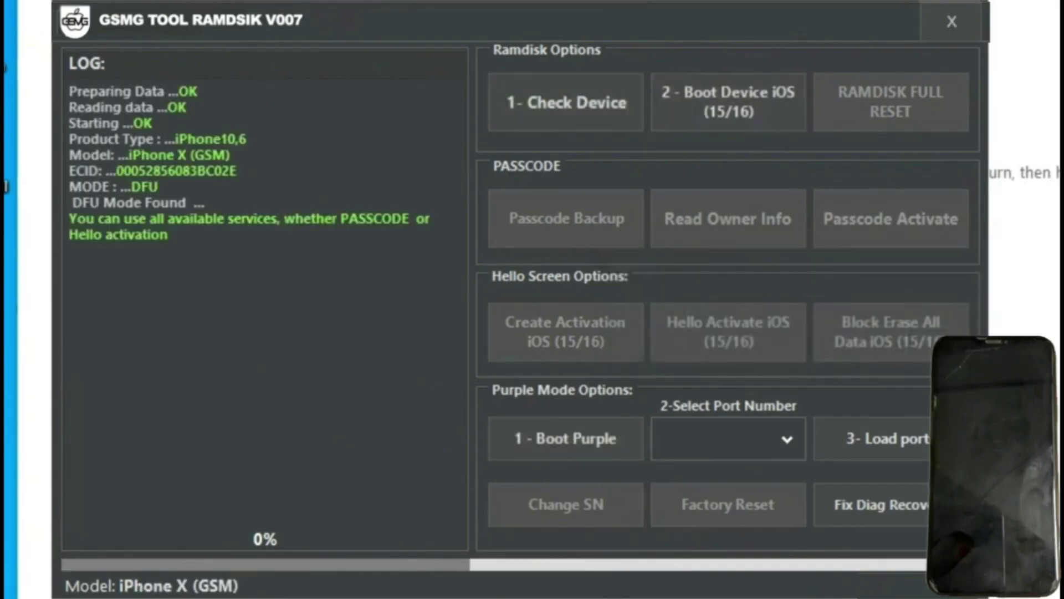
Boot the iPhone X with Boot Ramdisk (16 UP) until BOOT RAMDISK DONE.
mouse_move(70, 186)
mouse_down()
mouse_move(167, 219)
mouse_move(171, 235)
mouse_up()
click(70, 250)
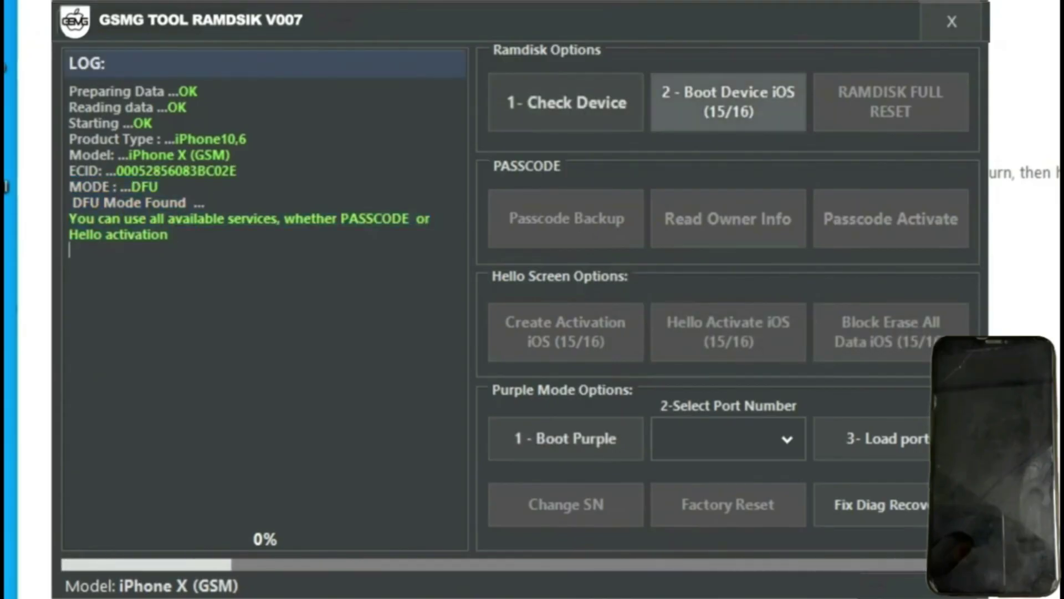
click(729, 102)
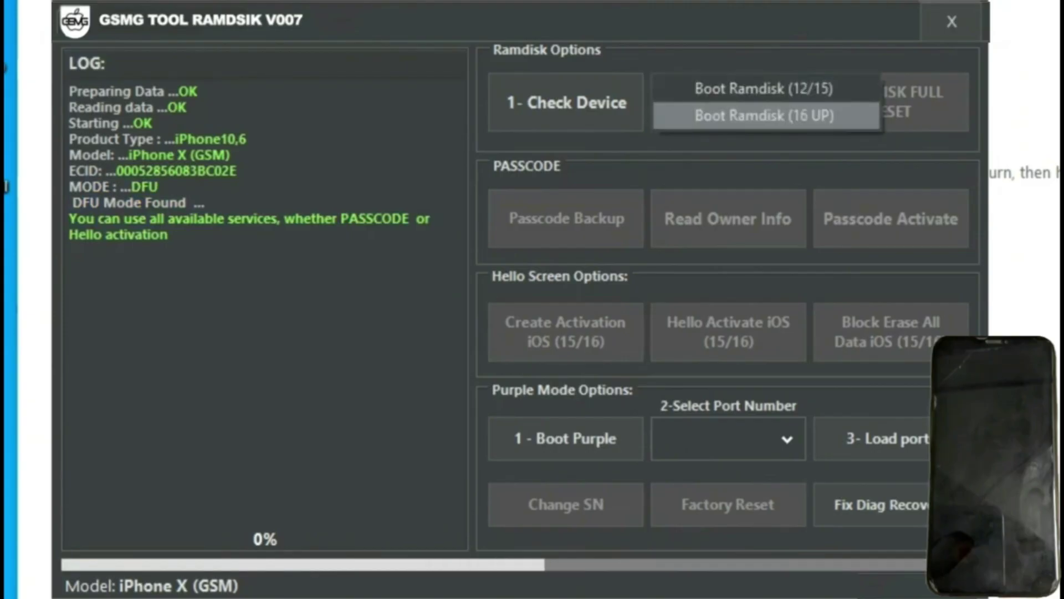
click(765, 116)
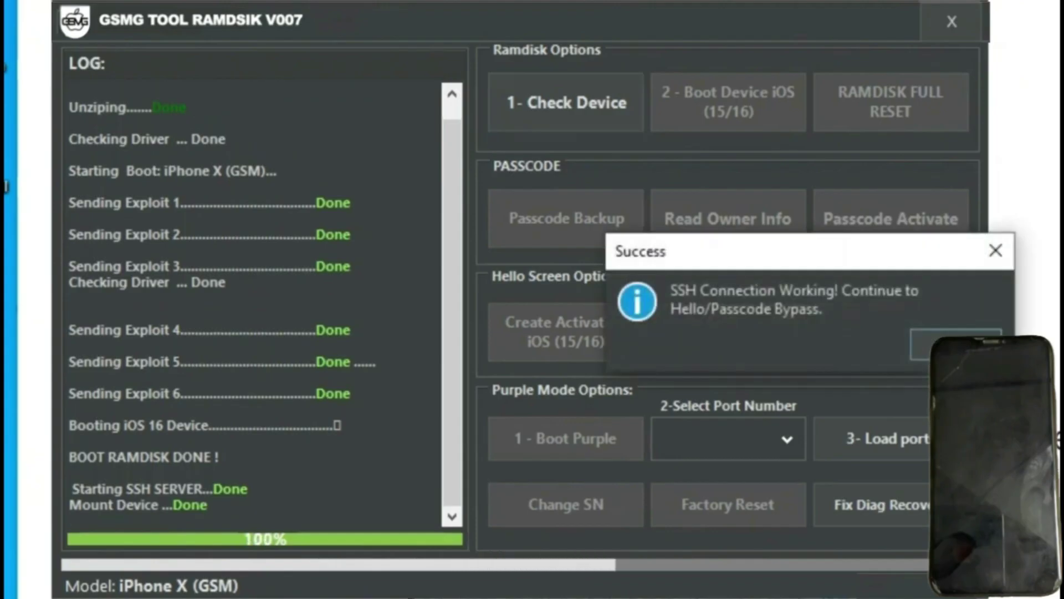
Bring the SSH connection working dialog into view and acknowledge it.
drag(807, 260, 535, 240)
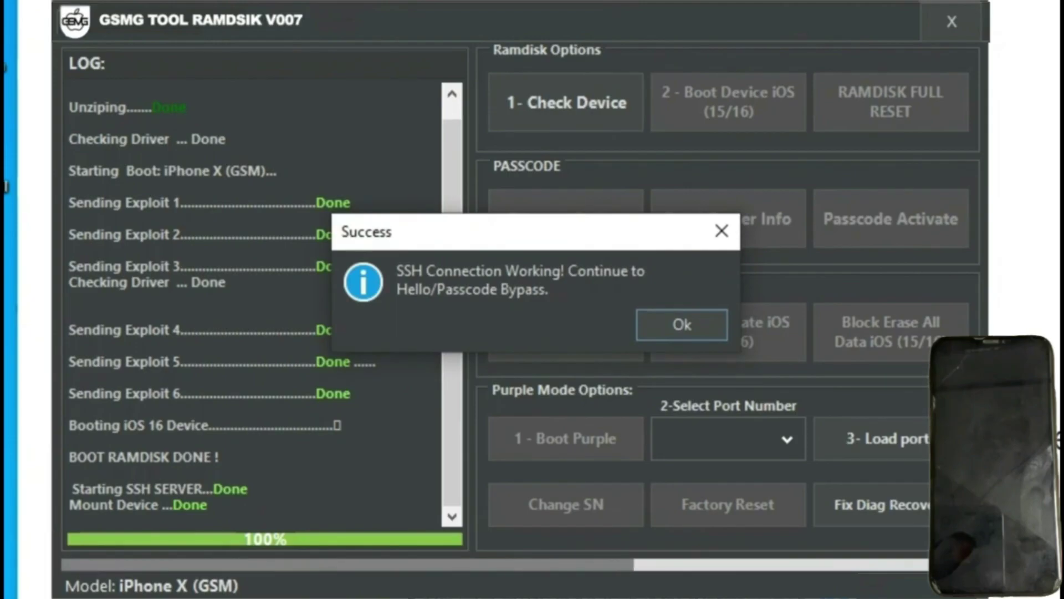
key(Return)
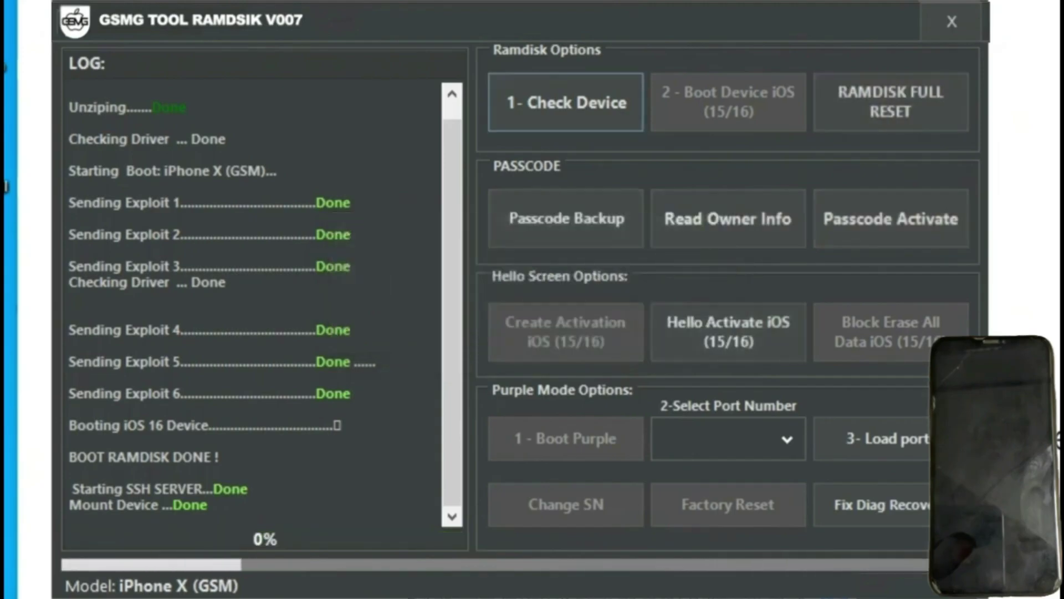
Run Hello Activate iOS (15/16) until Device Successfully Activated appears.
click(728, 218)
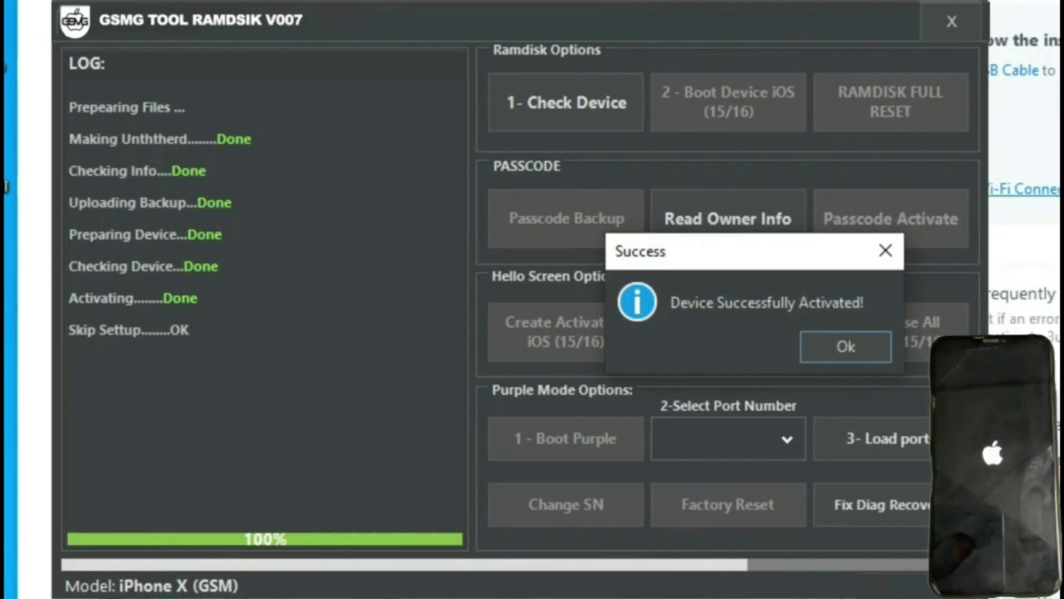
drag(724, 260, 482, 247)
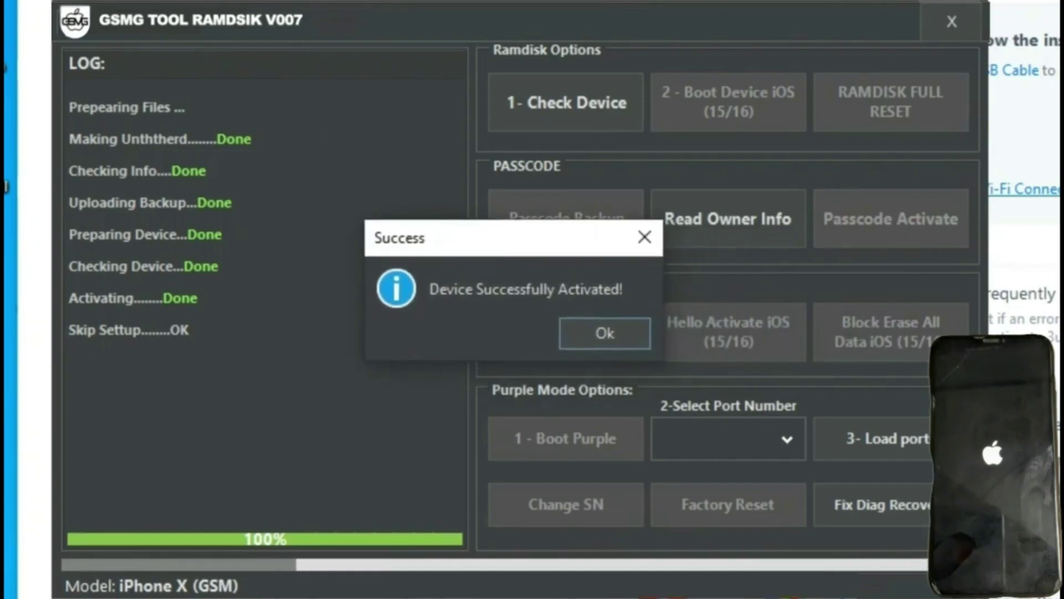